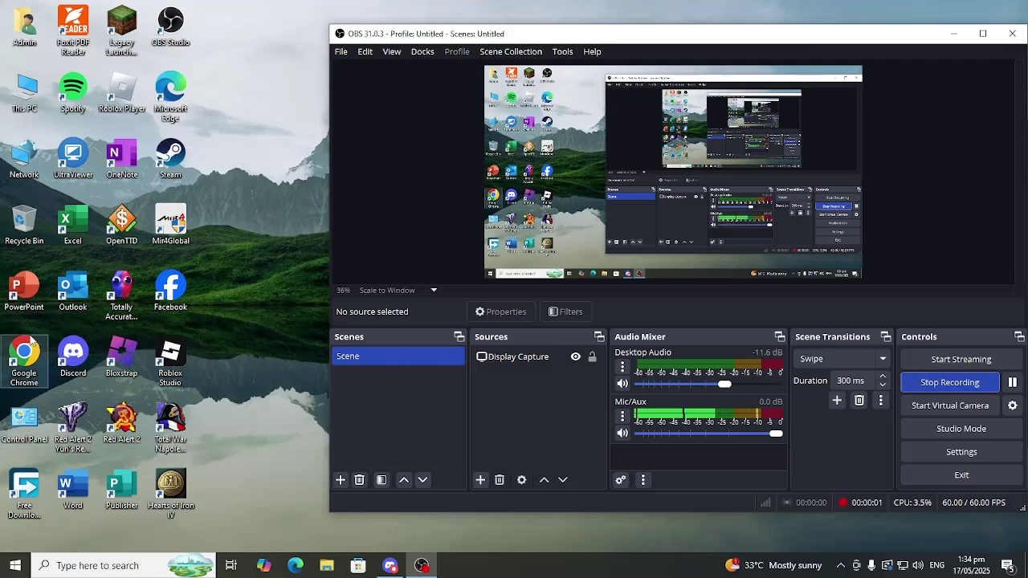
# Launch Chrome, search 'napoleonic era' and open the ModDB Napoleon Era Campaign Part 1 (1792-1815) page.
pyautogui.doubleClick(32, 342)
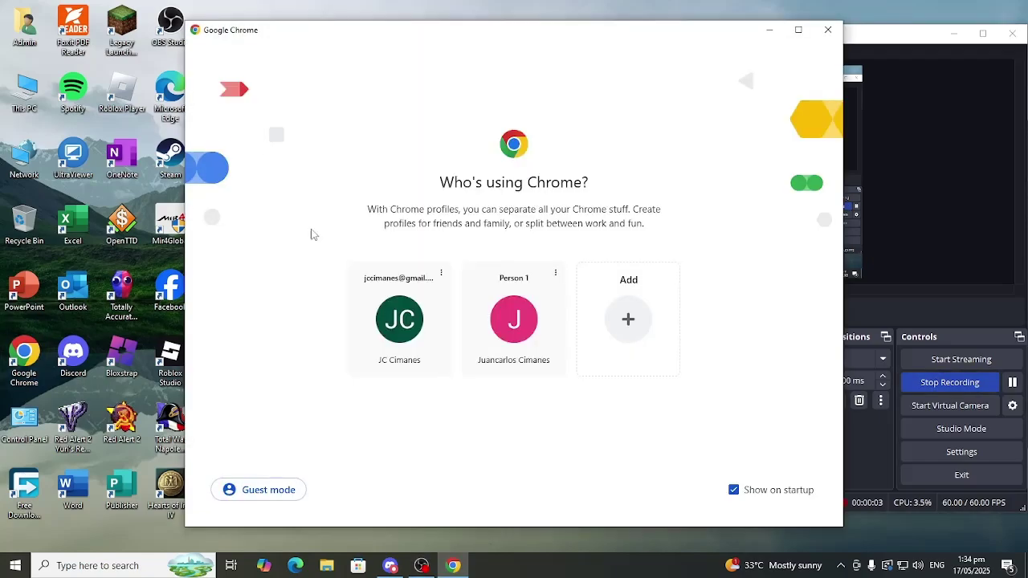
pyautogui.click(394, 355)
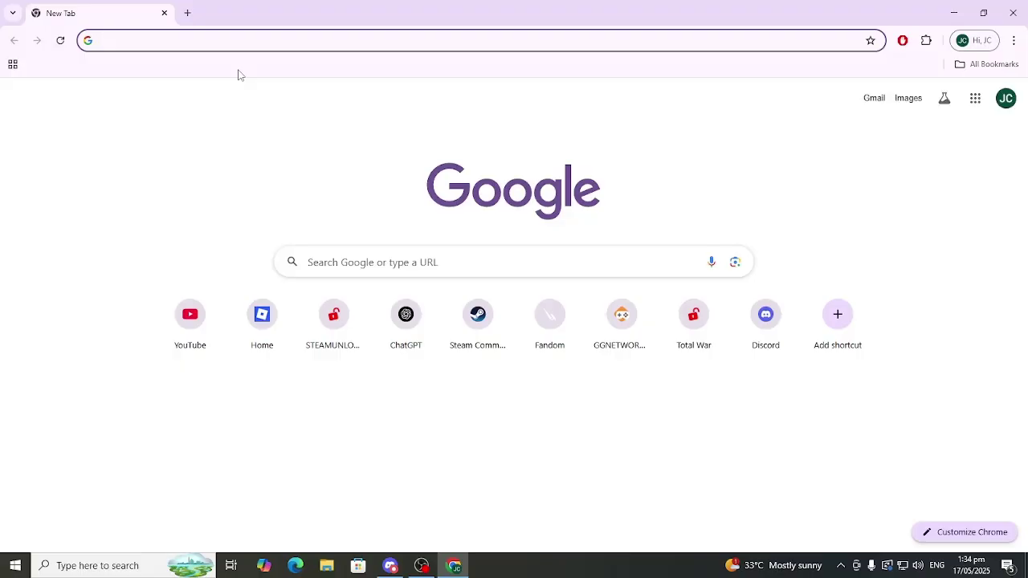
pyautogui.write('napoleonic era')
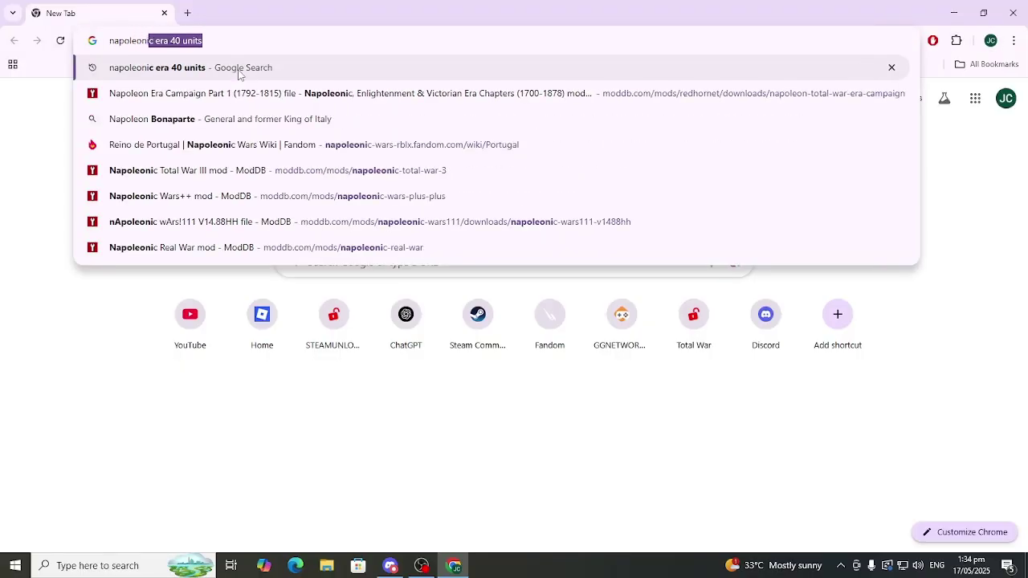
pyautogui.click(318, 206)
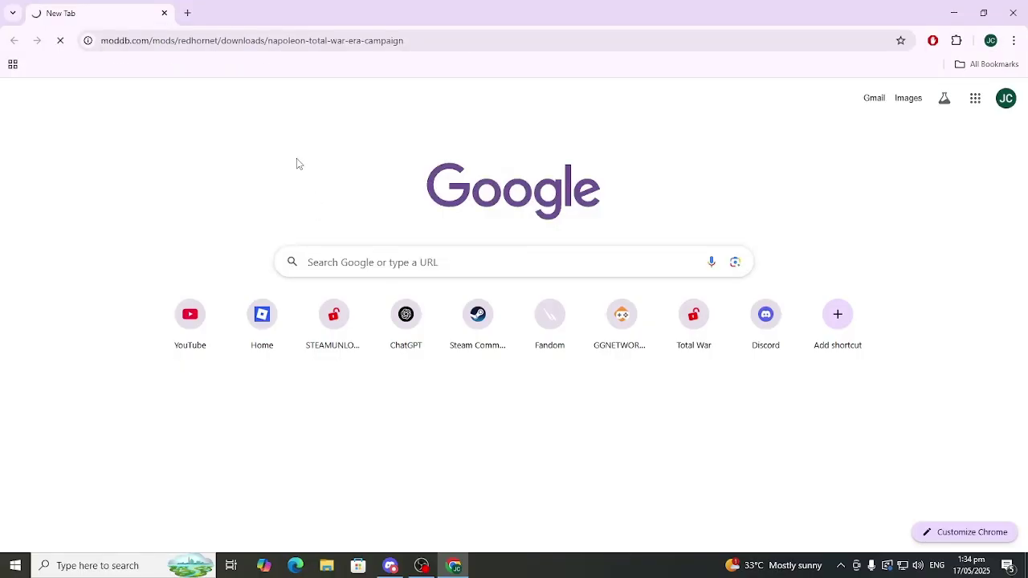
pyautogui.scroll(-2, 503, 305)
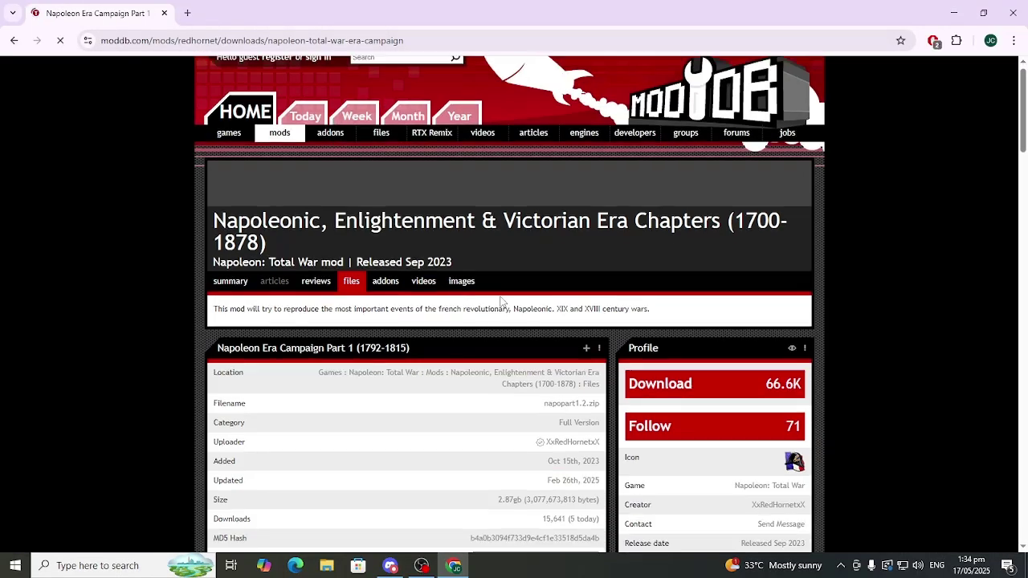
pyautogui.scroll(-1, 552, 291)
pyautogui.moveTo(704, 198)
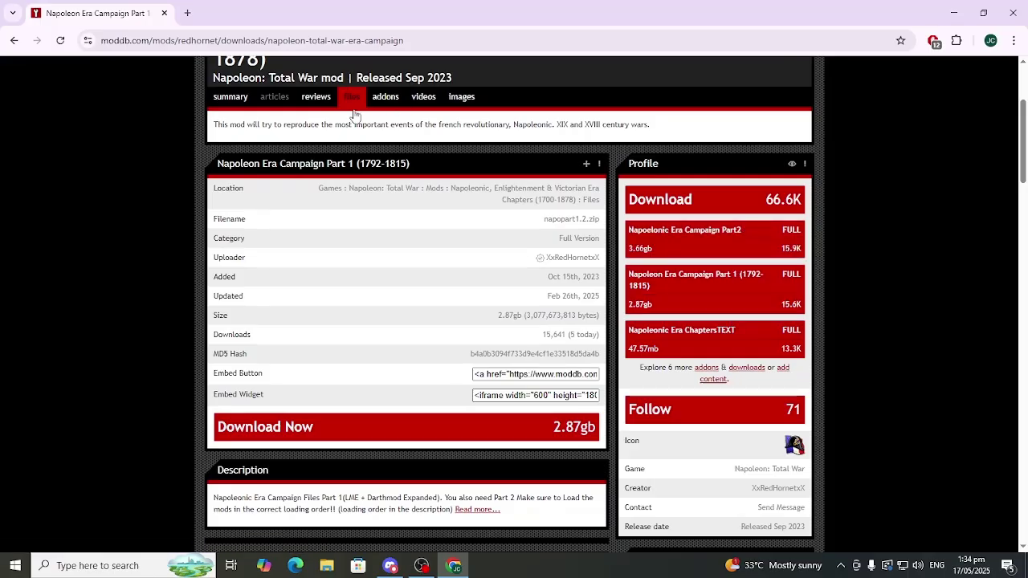
pyautogui.scroll(1, 378, 160)
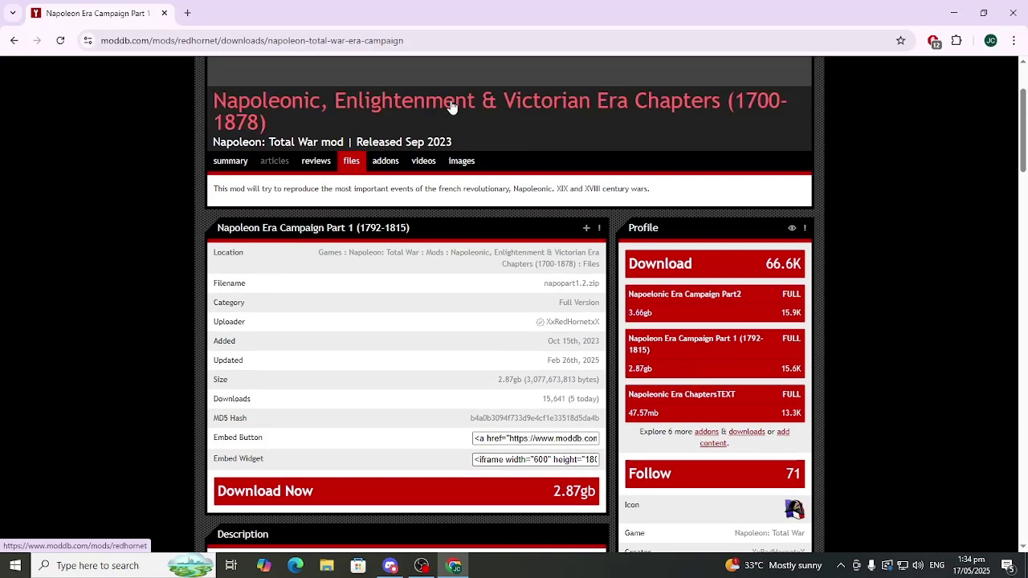
pyautogui.scroll(-1, 458, 201)
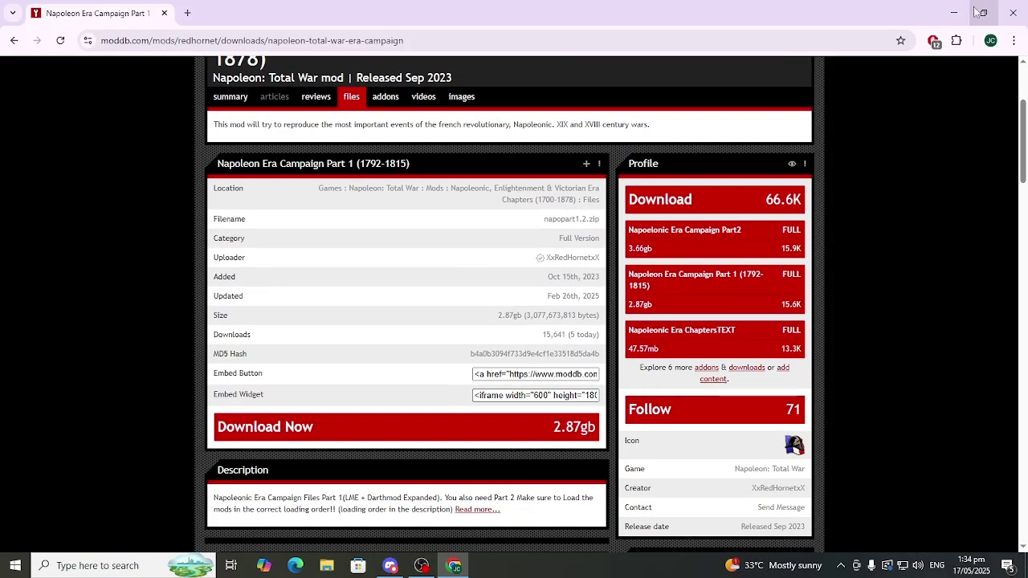
# Open C:\games\Total War Napoleon Definitive Edition\data in File Explorer.
pyautogui.click(953, 13)
pyautogui.click(327, 566)
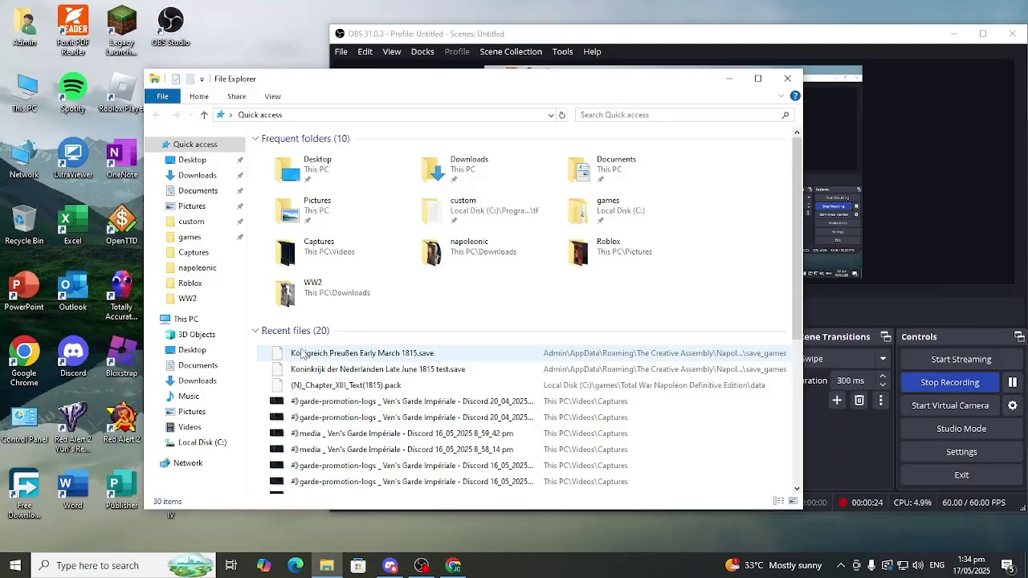
pyautogui.click(201, 383)
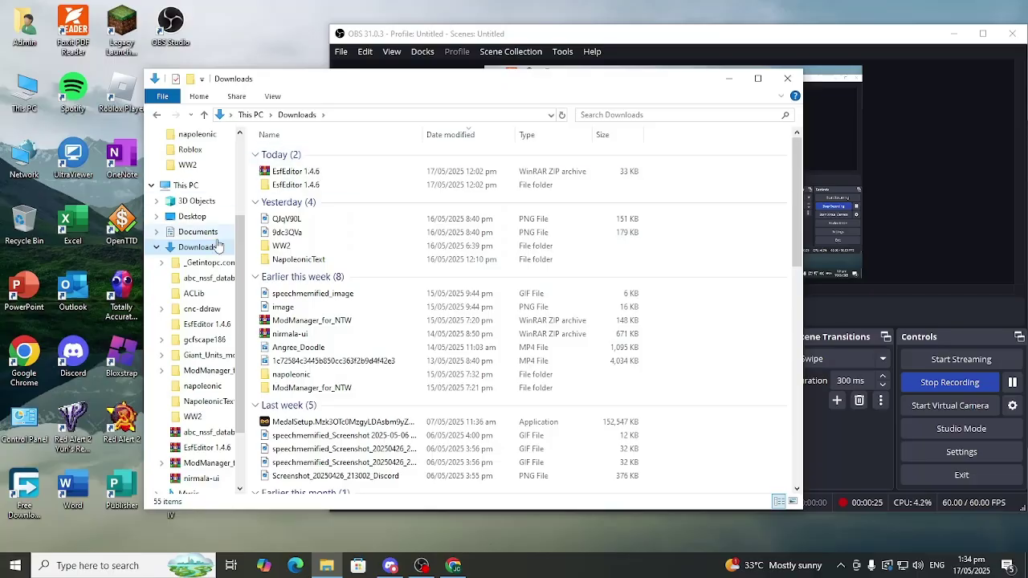
pyautogui.click(157, 247)
pyautogui.click(187, 237)
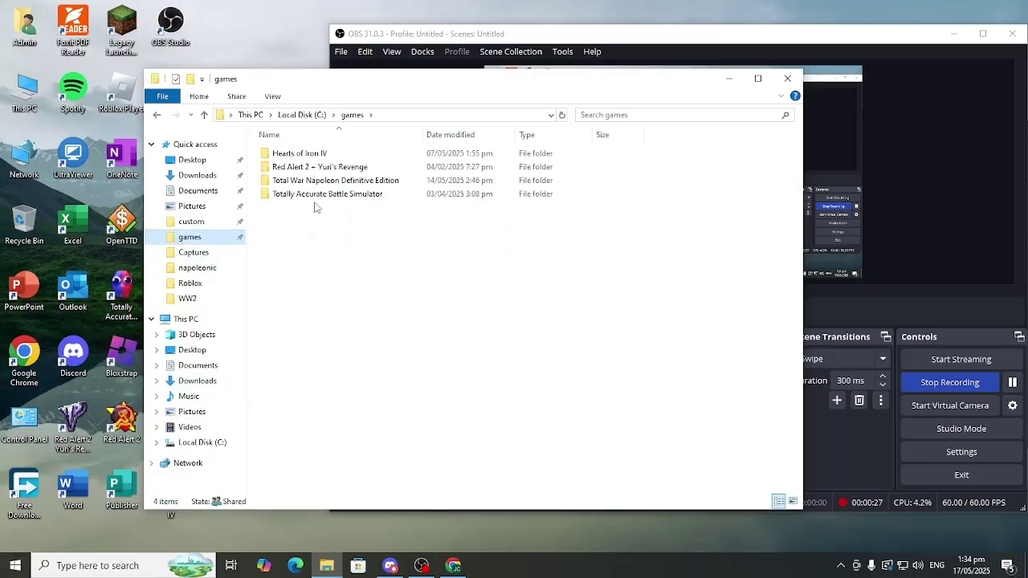
pyautogui.click(325, 183)
pyautogui.doubleClick(322, 182)
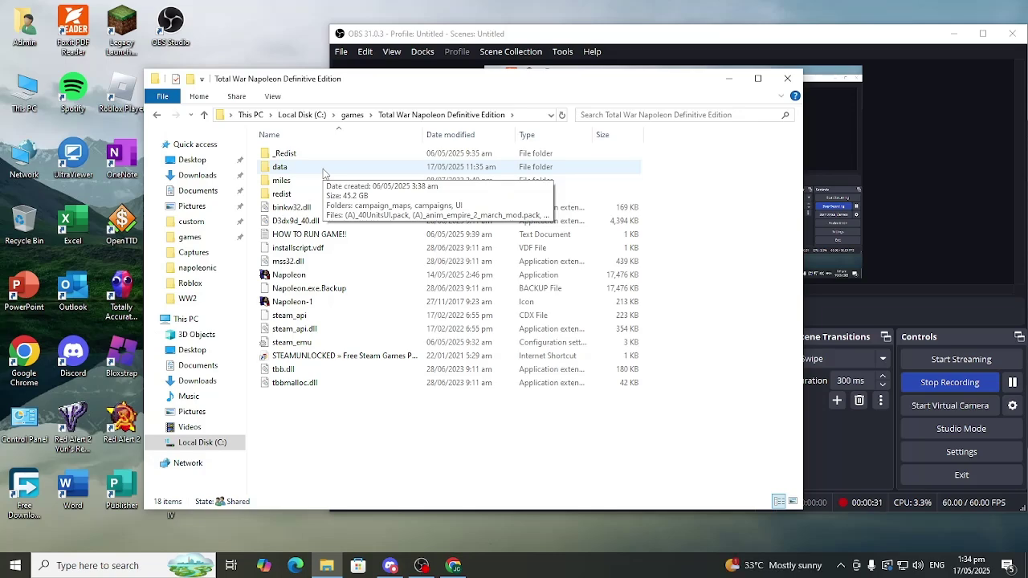
pyautogui.doubleClick(324, 171)
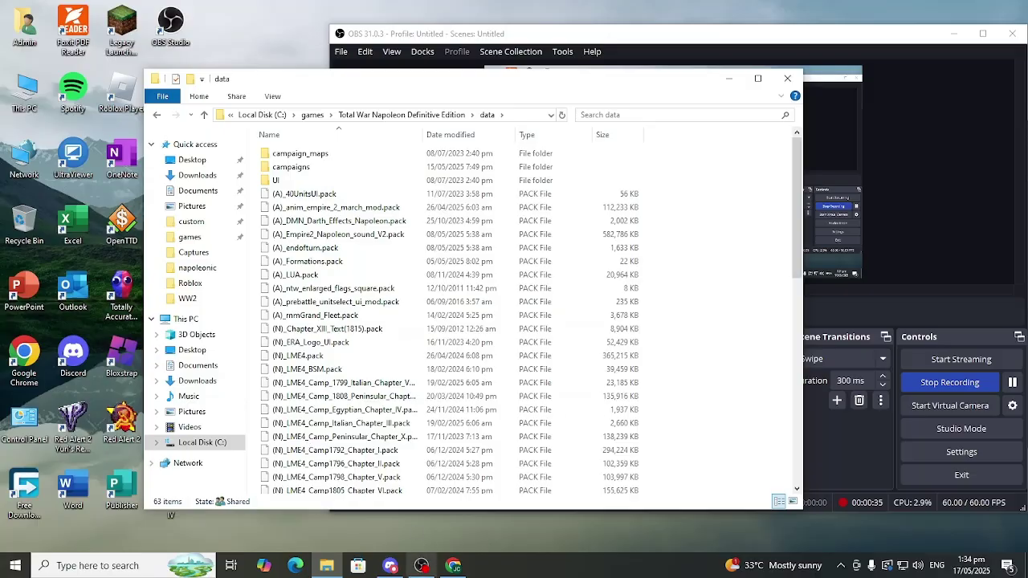
# Search 'mod manager' in Chrome and load ModDB's Napoleon Total War Mod Manager Version 1.5 page.
pyautogui.click(456, 568)
pyautogui.click(321, 40)
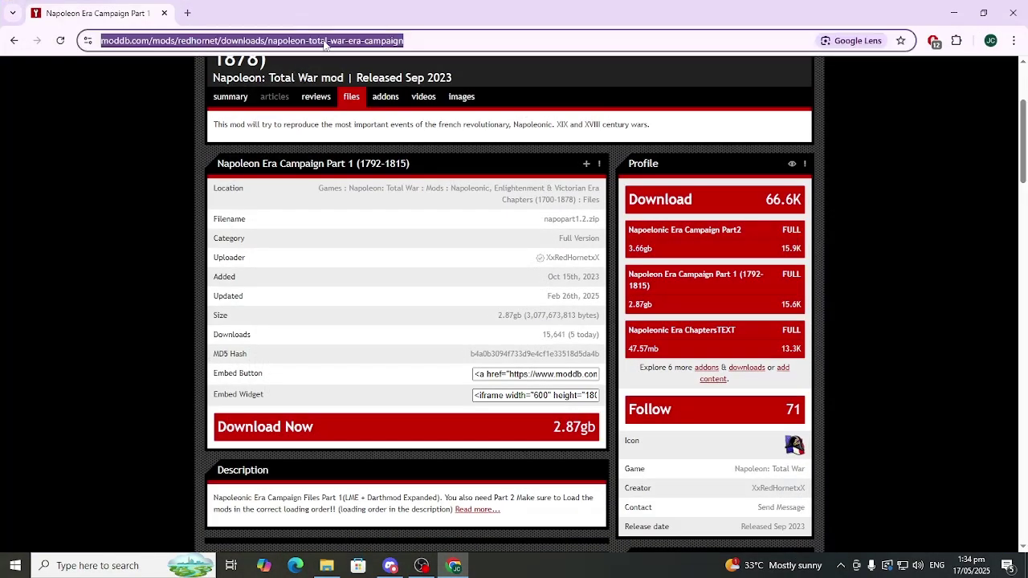
pyautogui.write('mod manager')
pyautogui.press('Up')
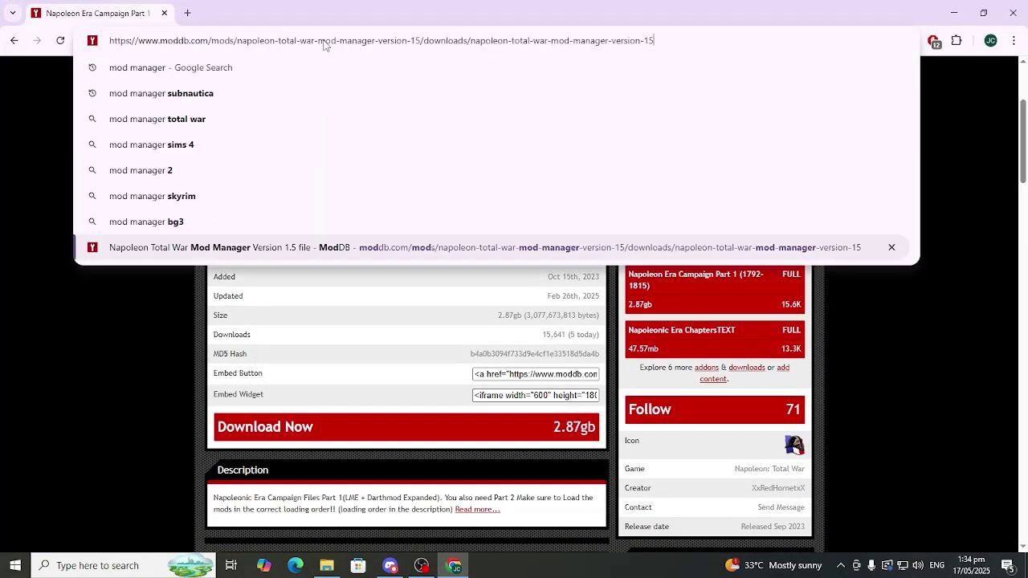
pyautogui.press('Return')
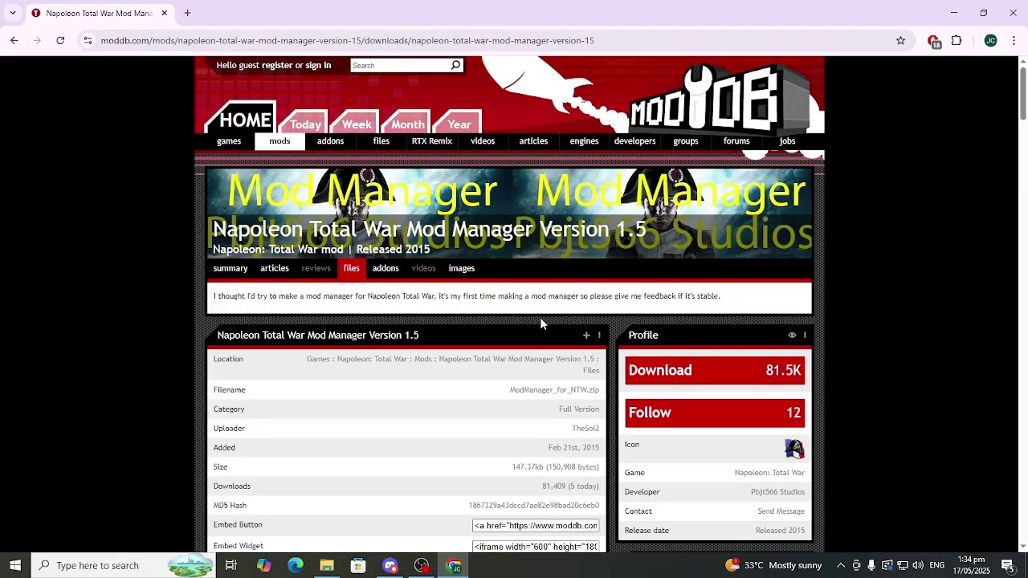
pyautogui.scroll(-2, 528, 297)
pyautogui.scroll(-3, 528, 298)
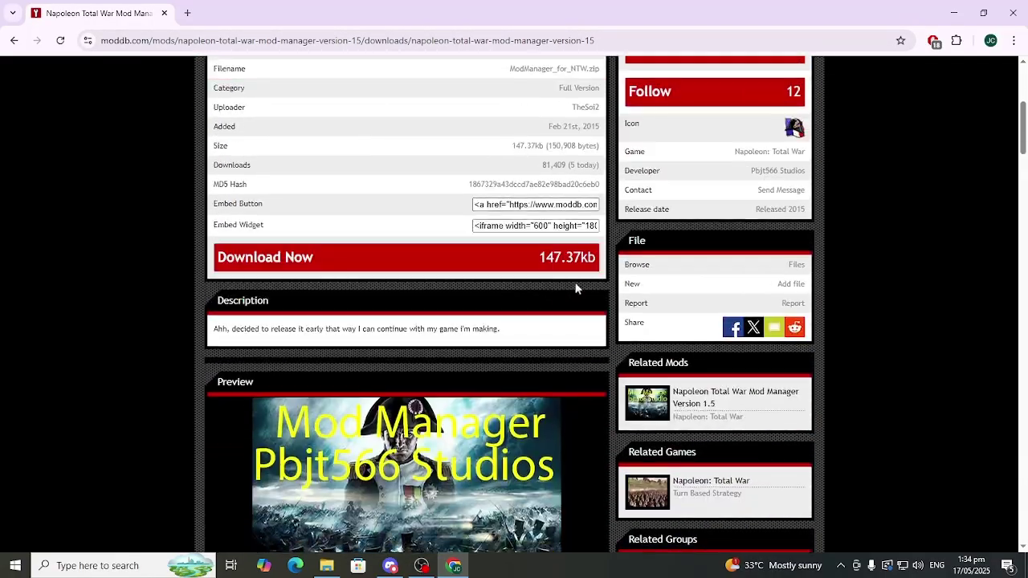
# Run ModManager.exe from Downloads > ModManager_for_NTW > ModManager for NTW.
pyautogui.click(954, 13)
pyautogui.click(200, 381)
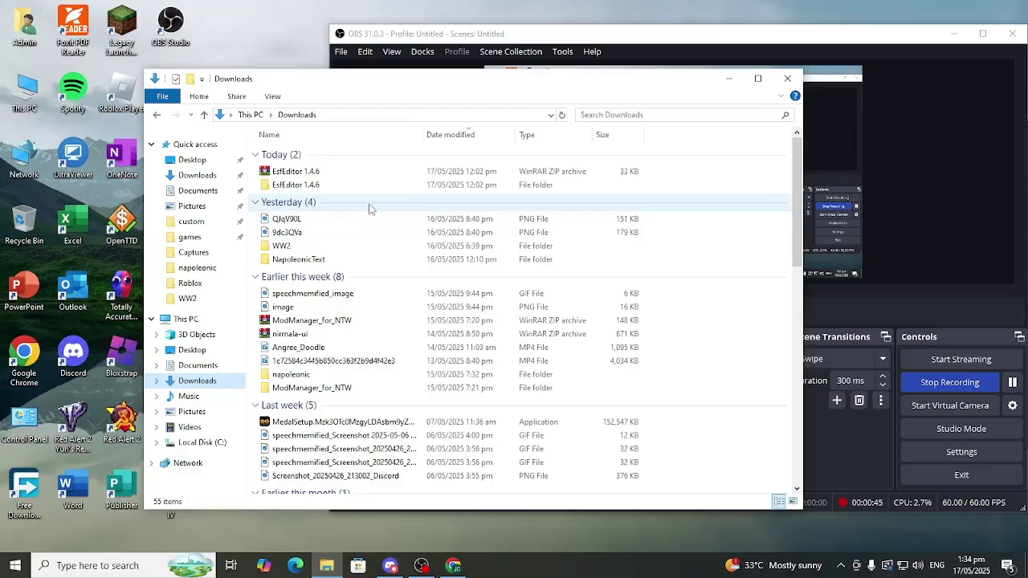
pyautogui.doubleClick(344, 388)
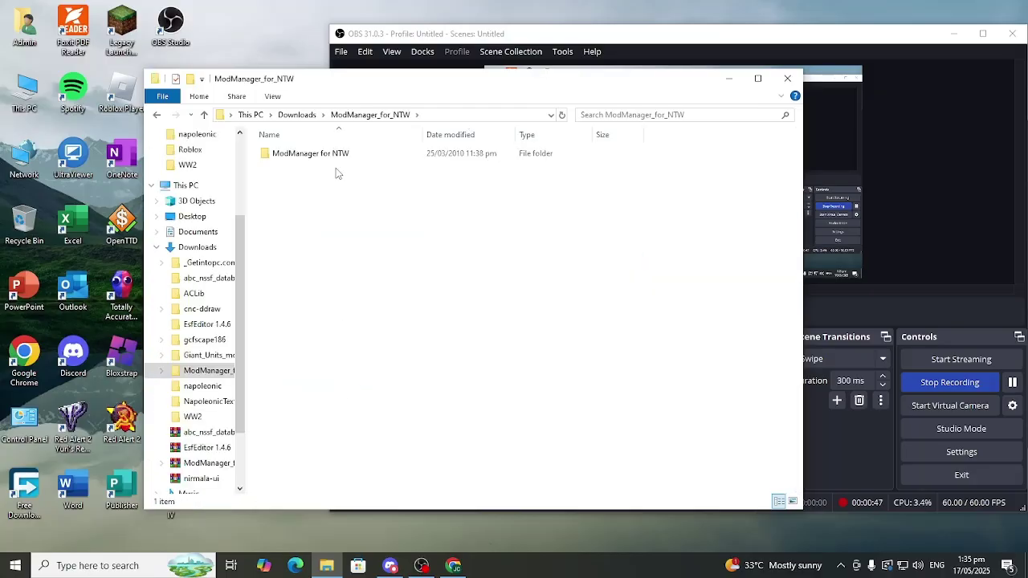
pyautogui.doubleClick(358, 159)
pyautogui.doubleClick(349, 168)
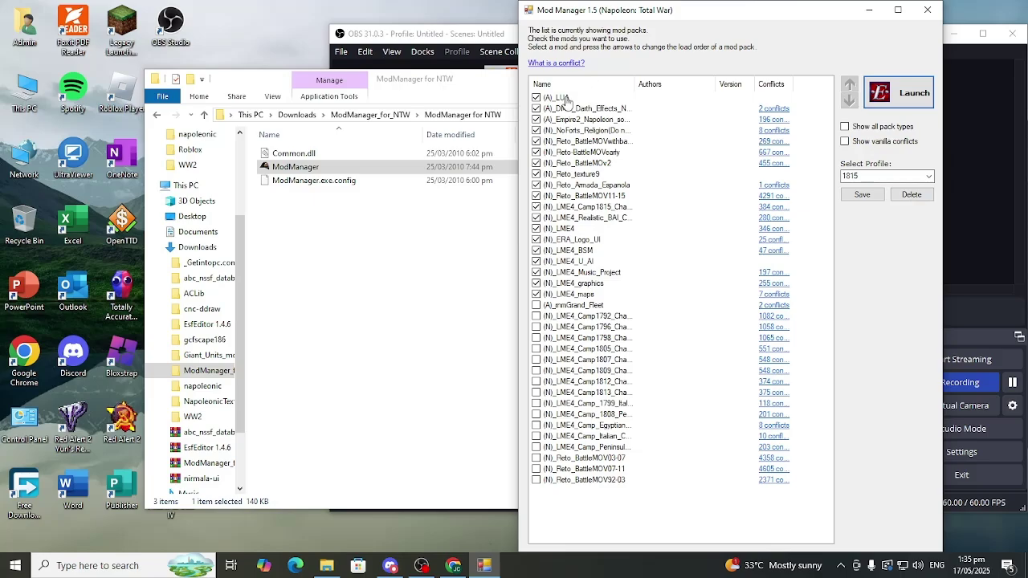
# Return to the Napoleon Era Campaign page on ModDB and start the mod's download.
pyautogui.click(453, 565)
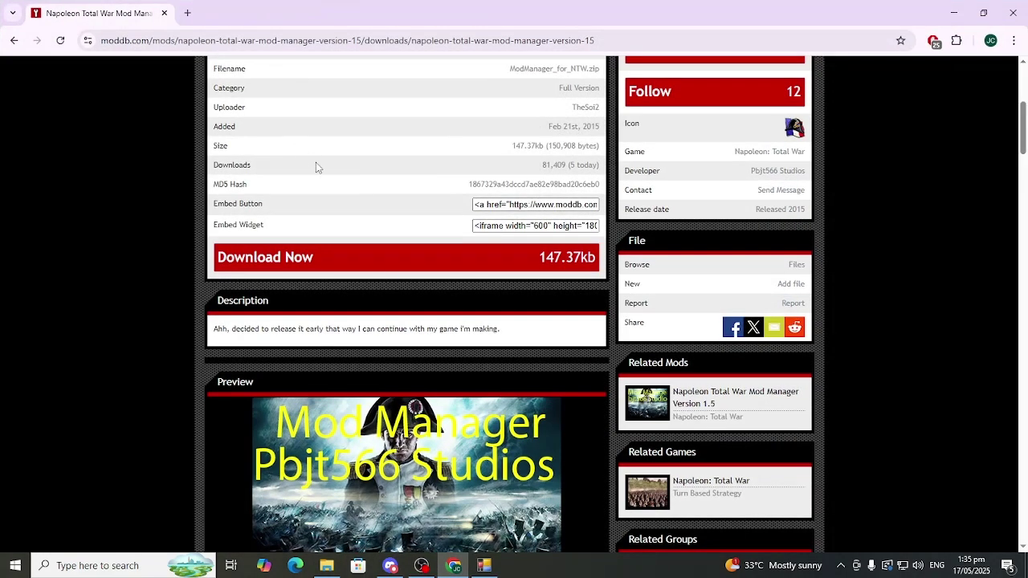
pyautogui.scroll(2, 316, 167)
pyautogui.click(16, 41)
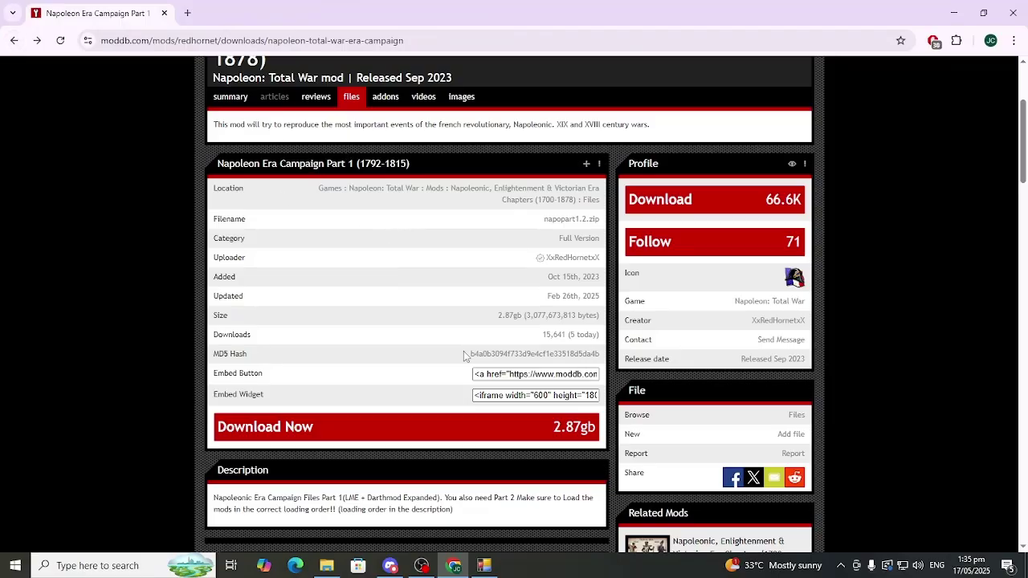
pyautogui.scroll(-3, 477, 341)
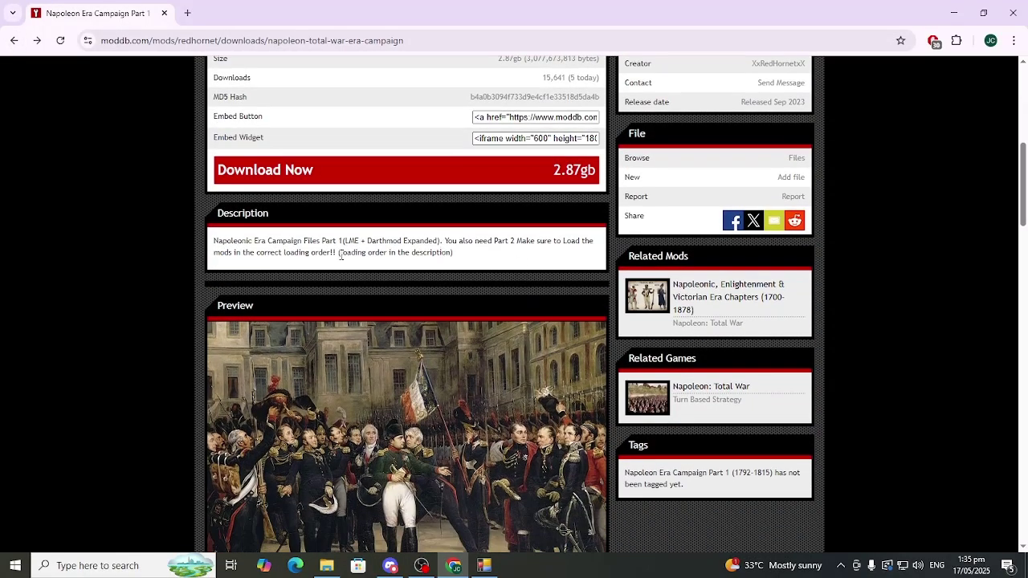
pyautogui.scroll(4, 397, 270)
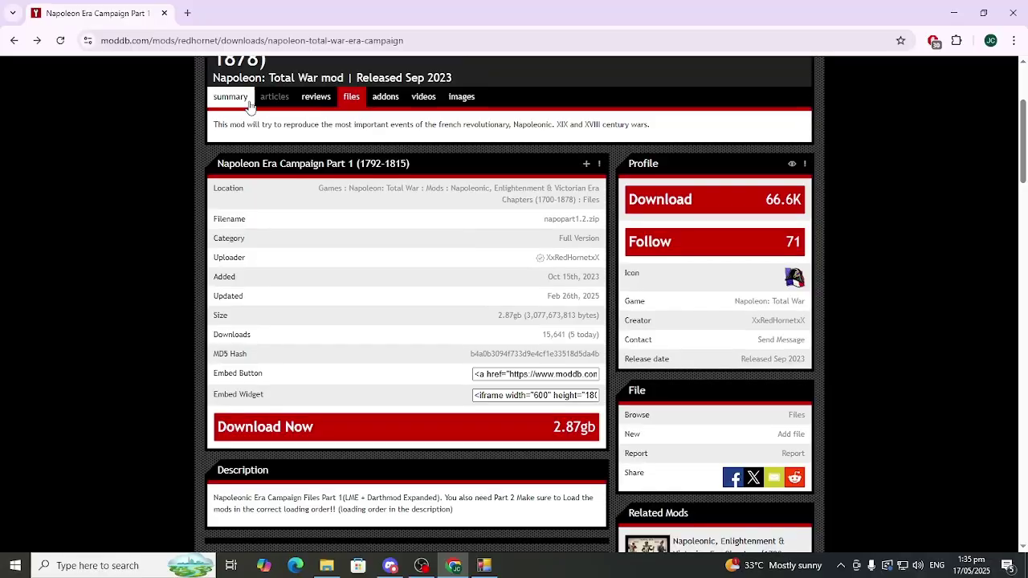
pyautogui.scroll(-3, 459, 259)
pyautogui.scroll(2, 461, 259)
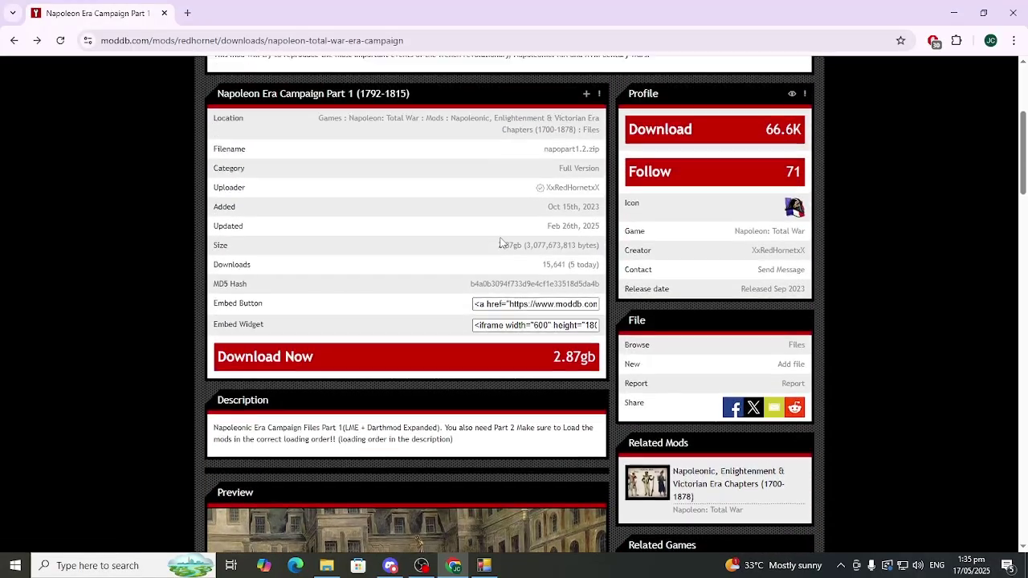
pyautogui.scroll(-1, 460, 258)
pyautogui.scroll(-7, 409, 270)
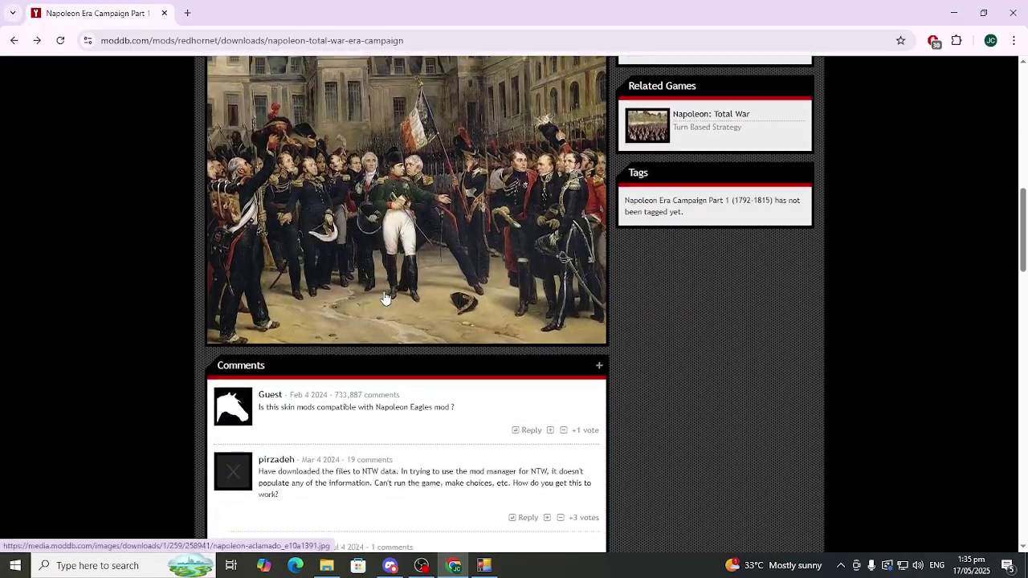
pyautogui.scroll(8, 386, 277)
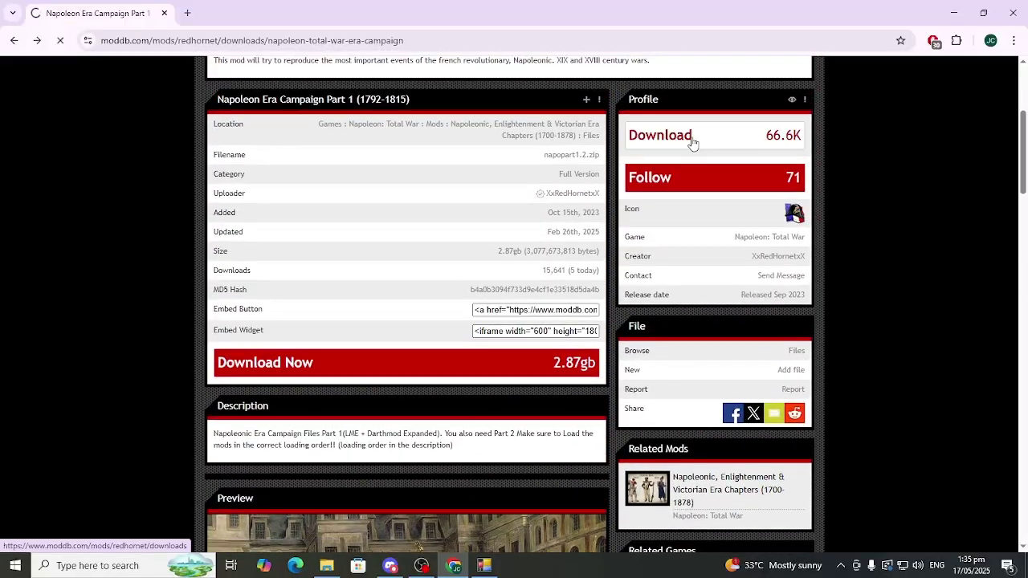
pyautogui.click(693, 145)
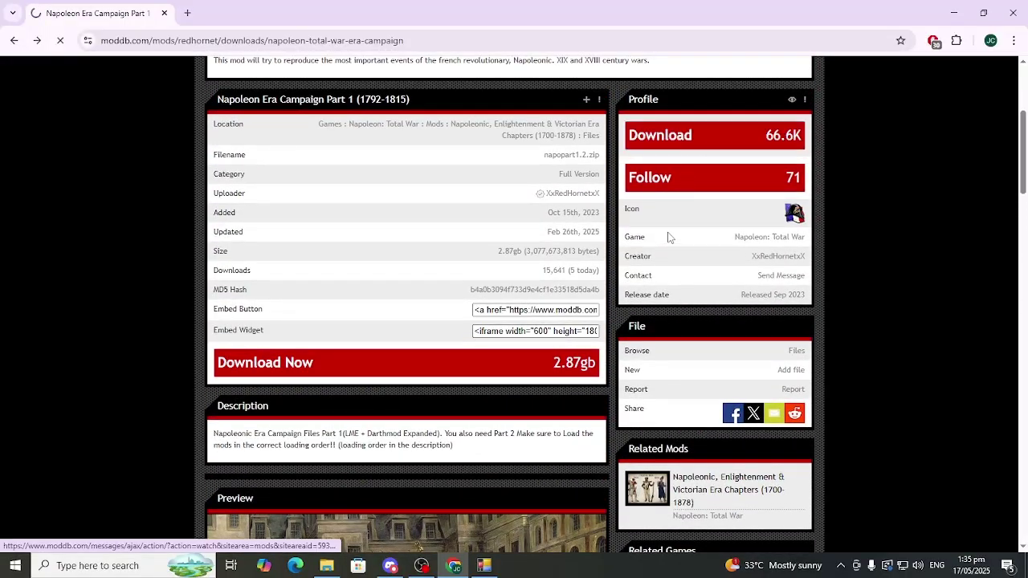
pyautogui.scroll(-2, 615, 259)
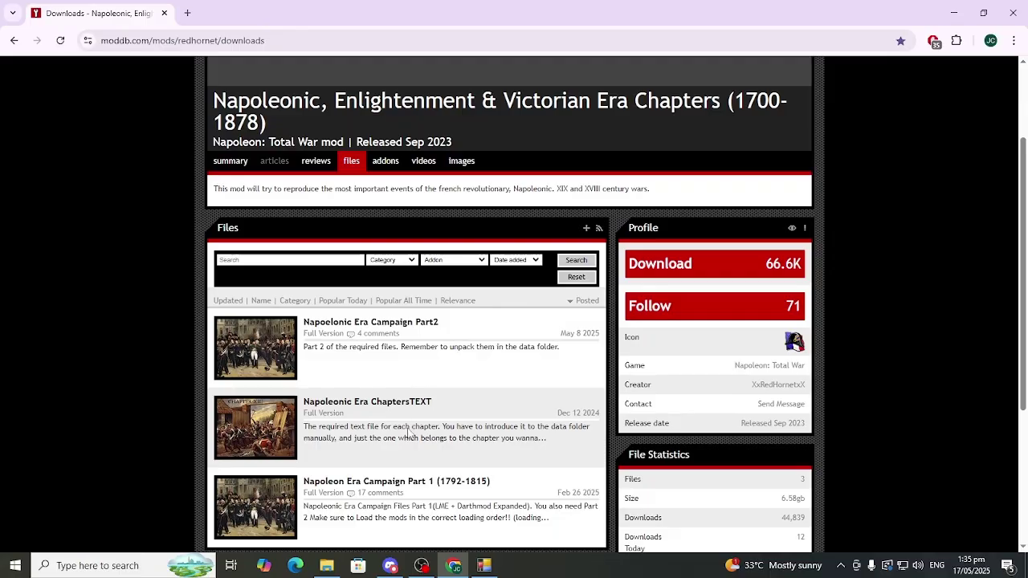
# Open the Part 1 file page and expand its description to reveal the Loading Order list.
pyautogui.click(466, 483)
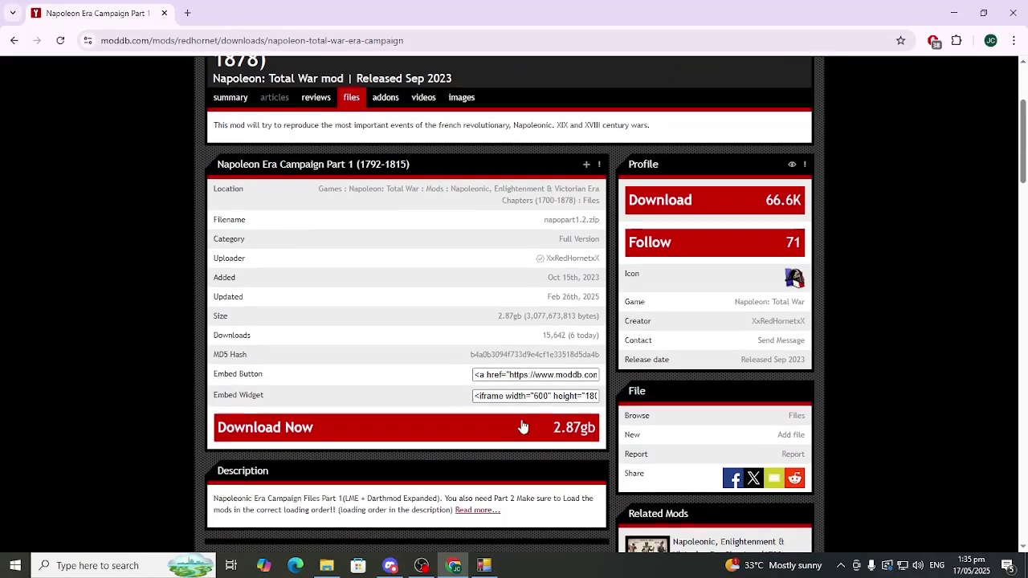
pyautogui.click(468, 510)
pyautogui.scroll(-5, 410, 461)
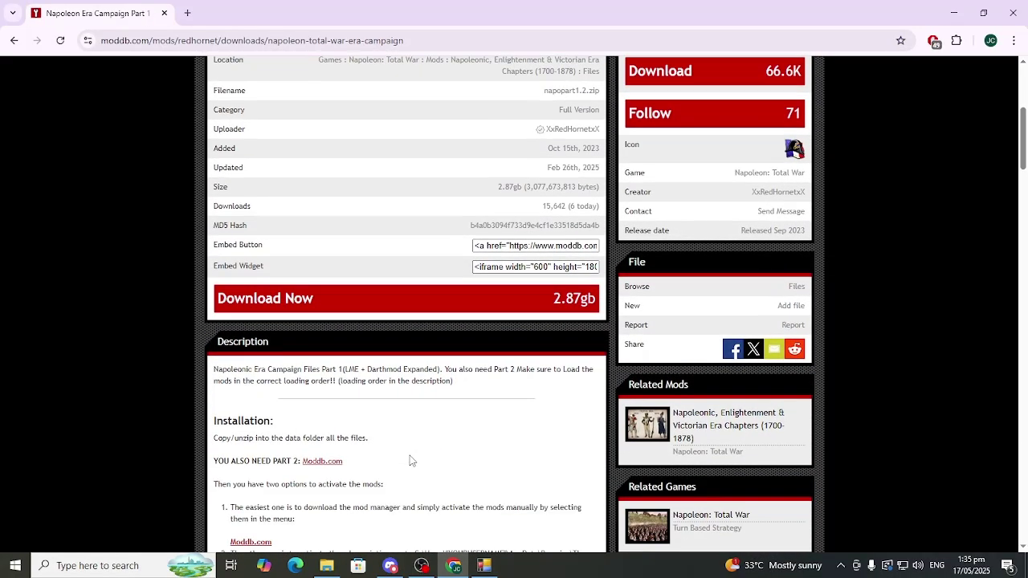
pyautogui.scroll(-3, 347, 223)
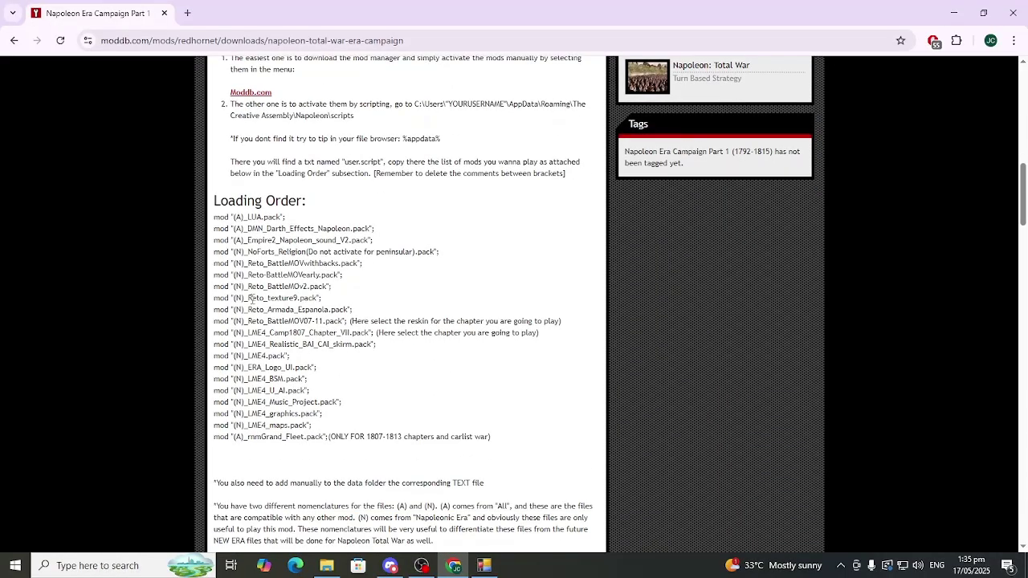
pyautogui.click(484, 566)
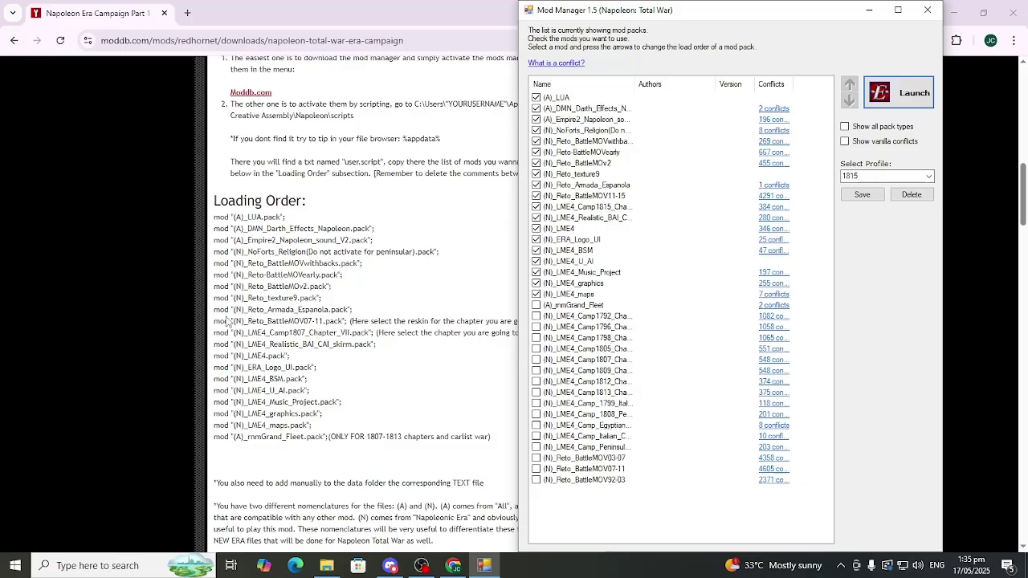
# Highlight the chapter loading-order lines and check (A)_LUA's position in Mod Manager's pack list.
pyautogui.moveTo(249, 320); pyautogui.dragTo(366, 333)
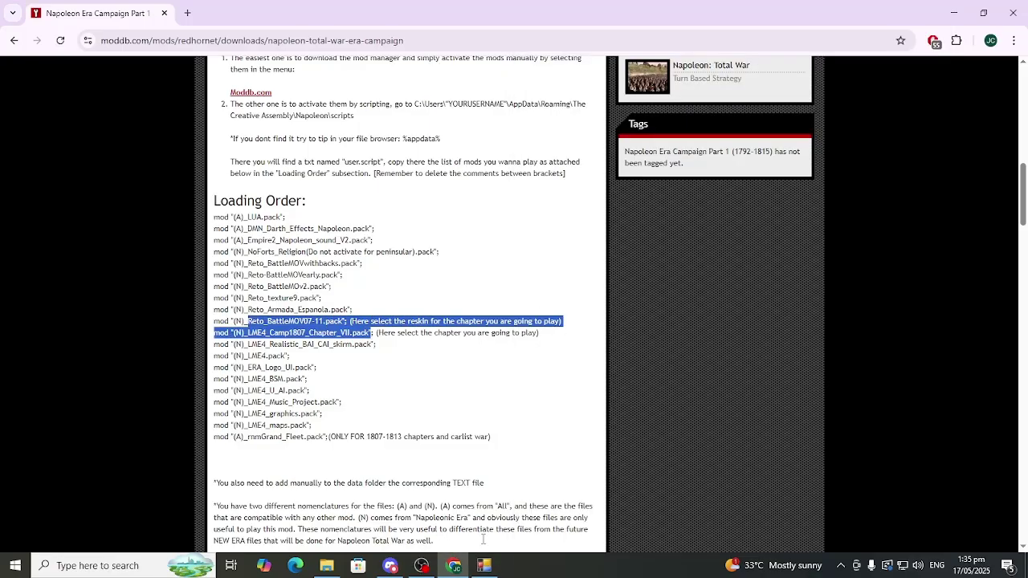
pyautogui.click(484, 566)
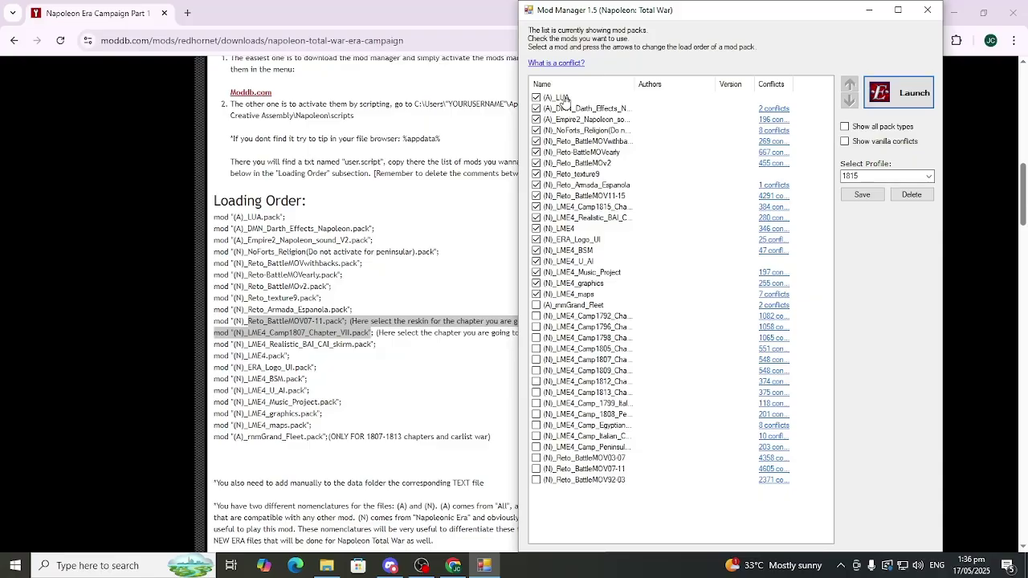
pyautogui.click(565, 99)
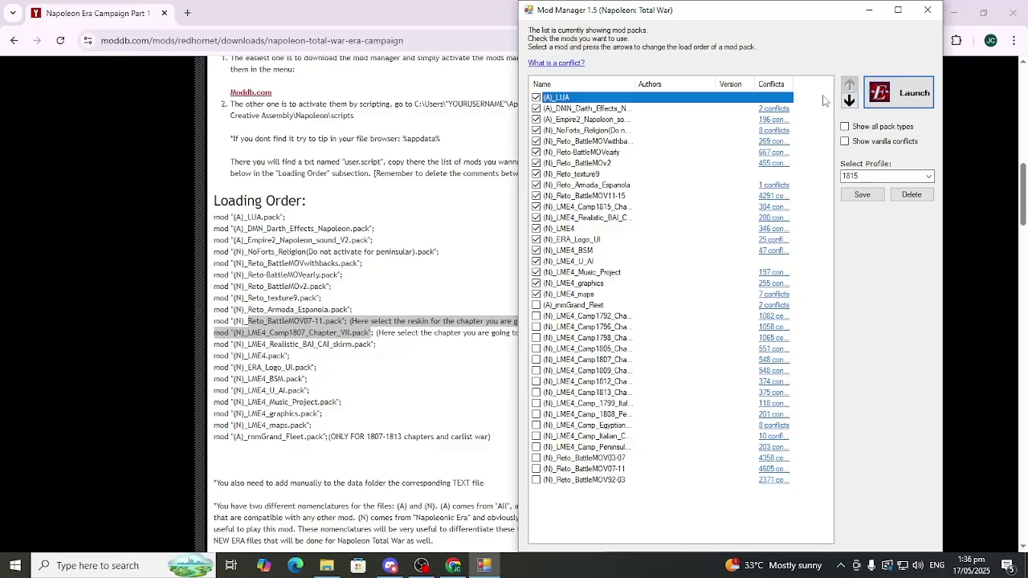
pyautogui.click(849, 100)
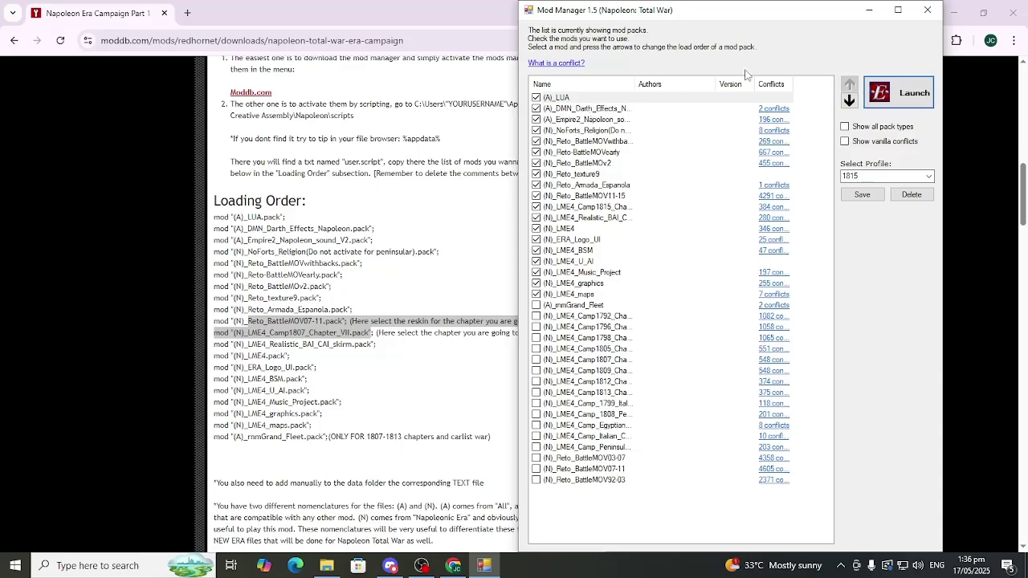
pyautogui.click(967, 16)
# Copy (N)_Chapter_XIII_Text(1815).pack from Downloads > NapoleonicText.
pyautogui.click(315, 286)
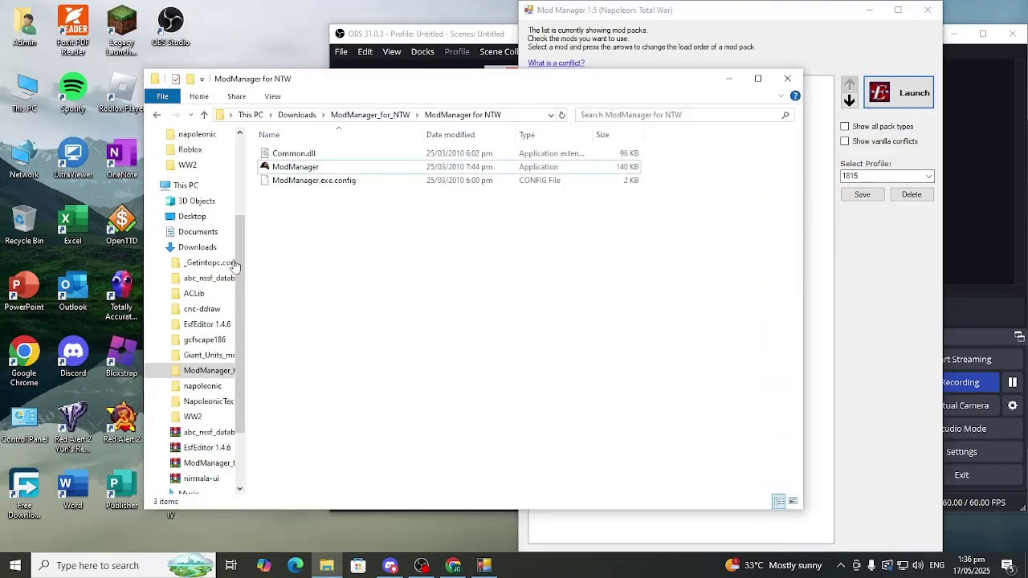
pyautogui.click(197, 246)
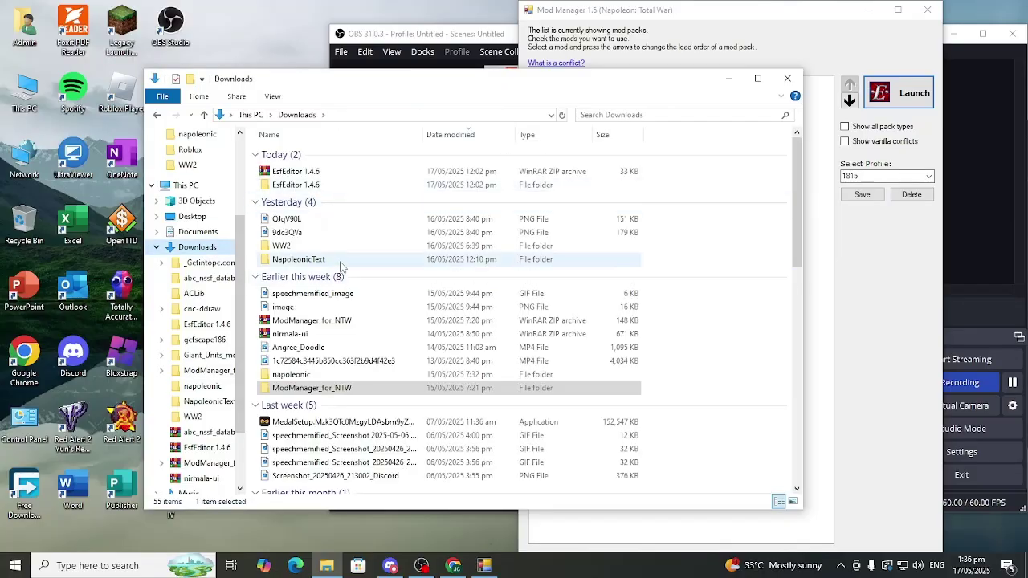
pyautogui.doubleClick(341, 261)
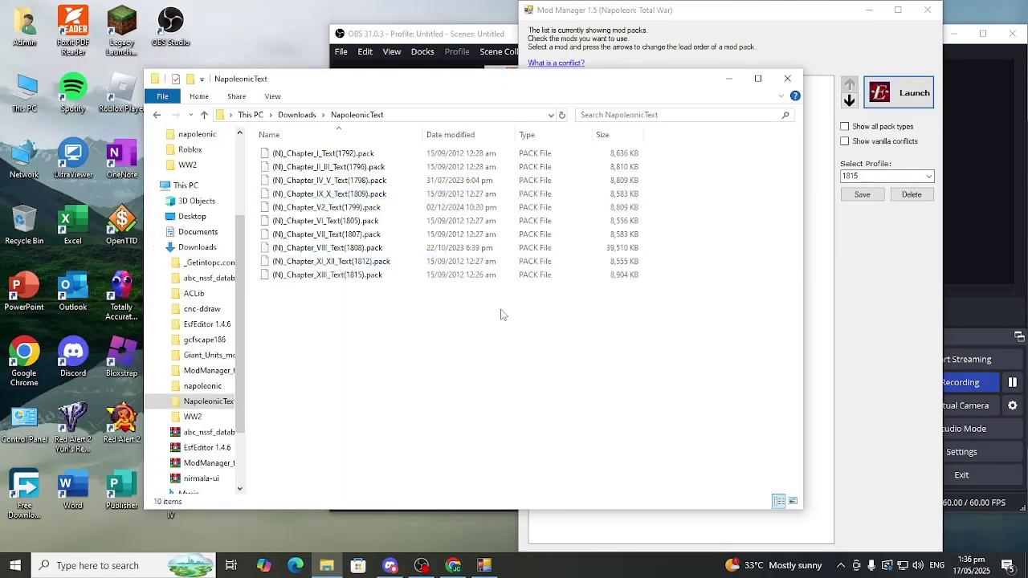
pyautogui.click(158, 248)
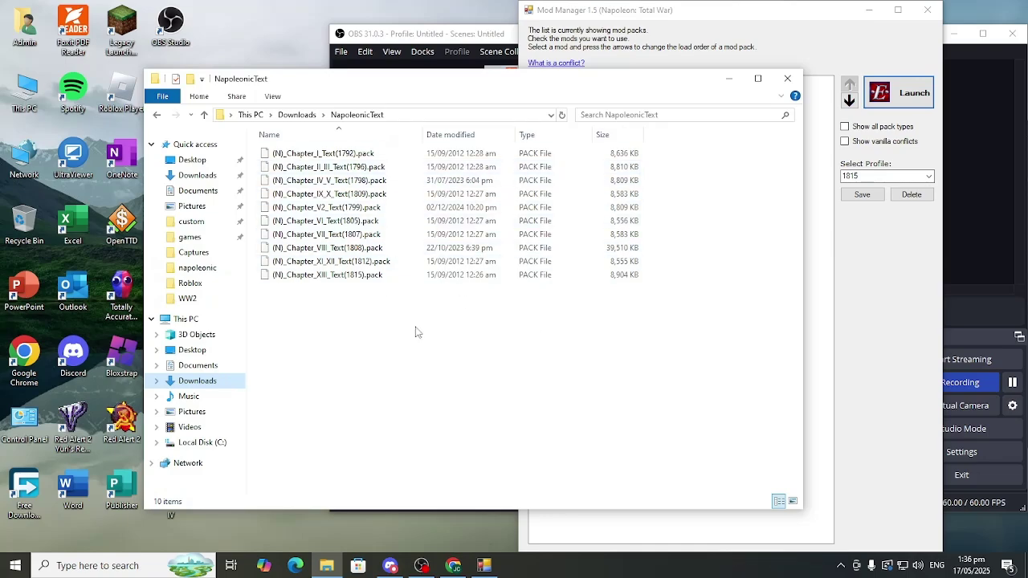
pyautogui.click(843, 291)
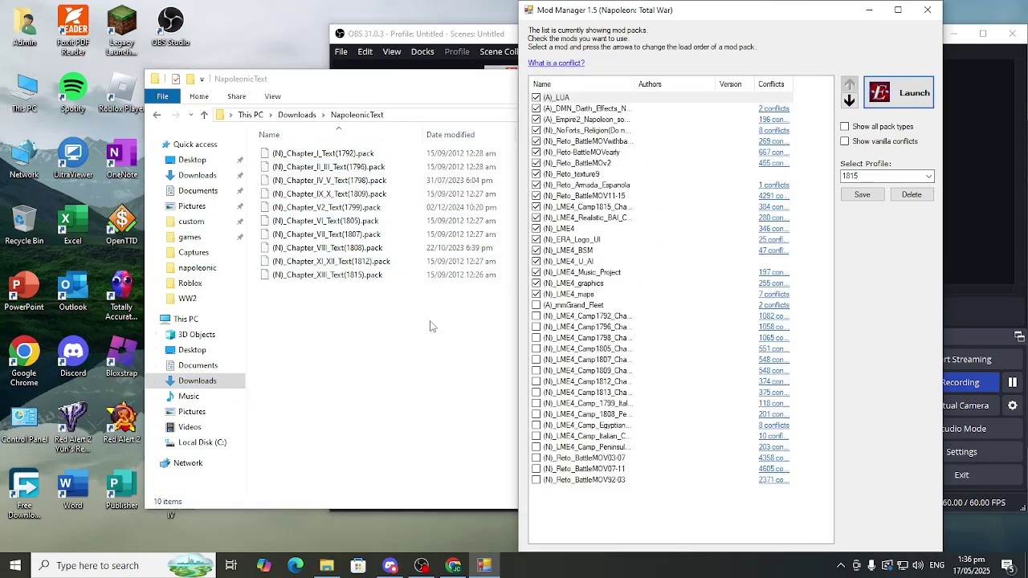
pyautogui.click(416, 294)
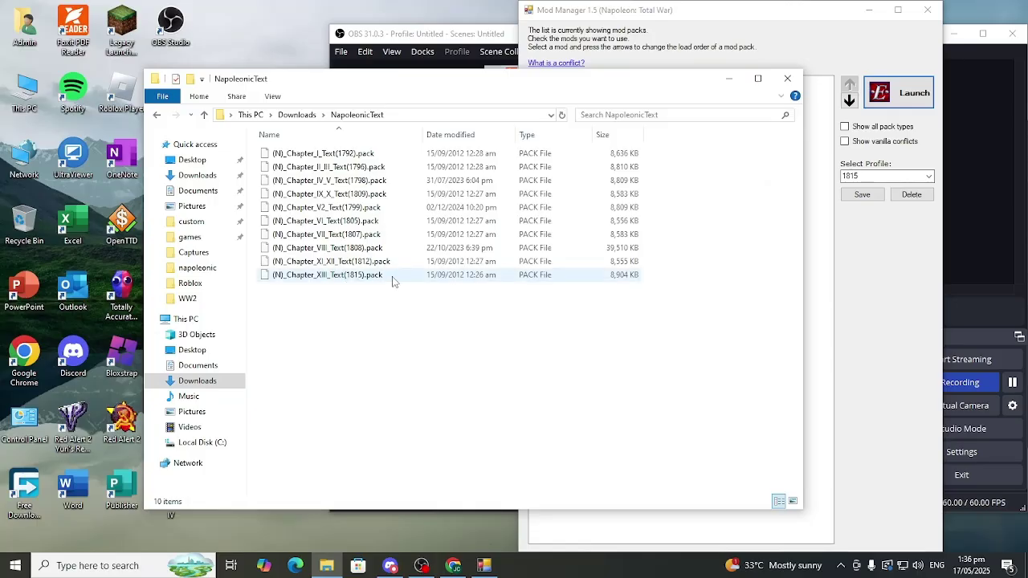
pyautogui.doubleClick(352, 279)
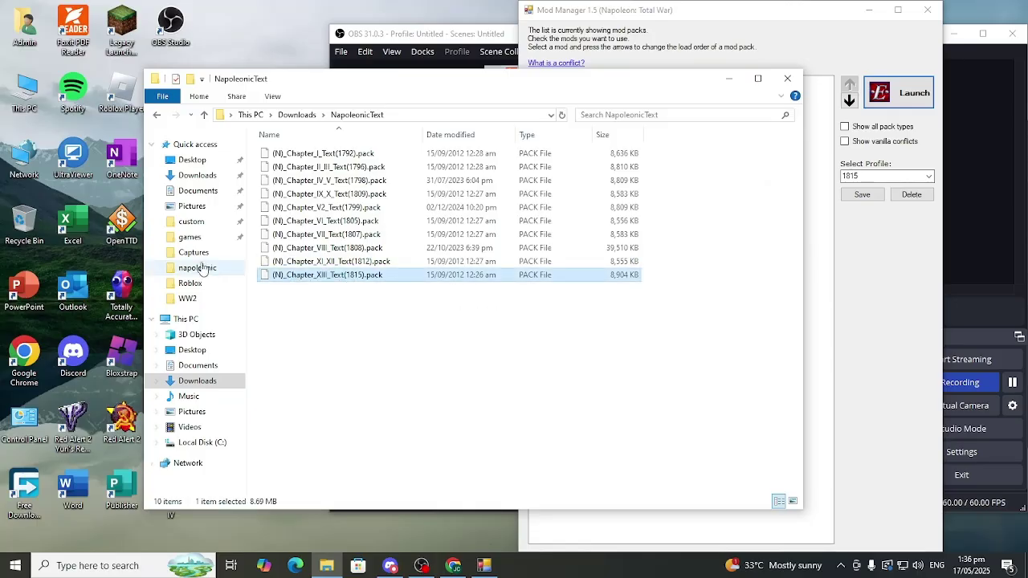
# Paste the pack into the Total War Napoleon Definitive Edition data folder, replacing the existing copy.
pyautogui.click(190, 237)
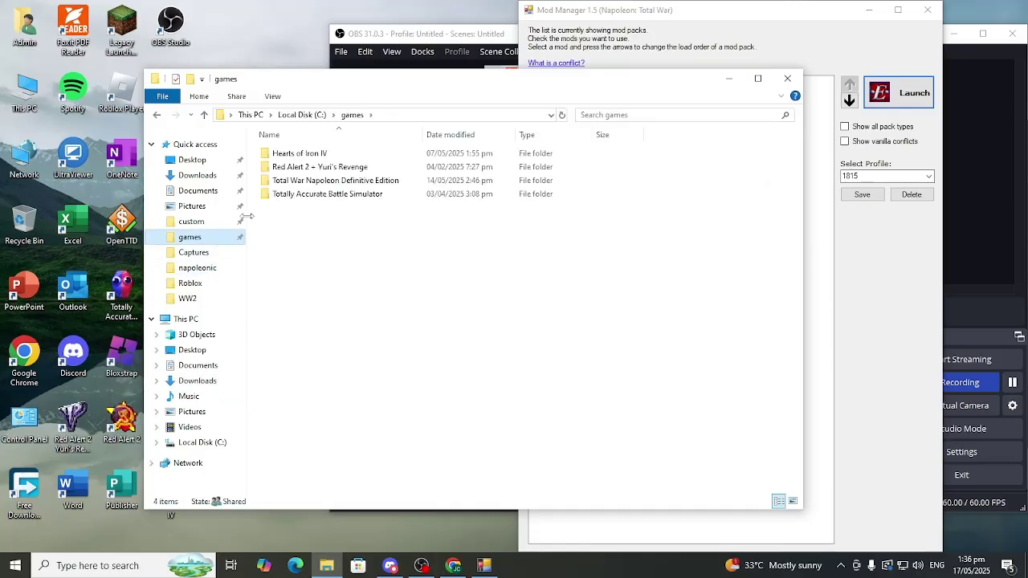
pyautogui.doubleClick(322, 184)
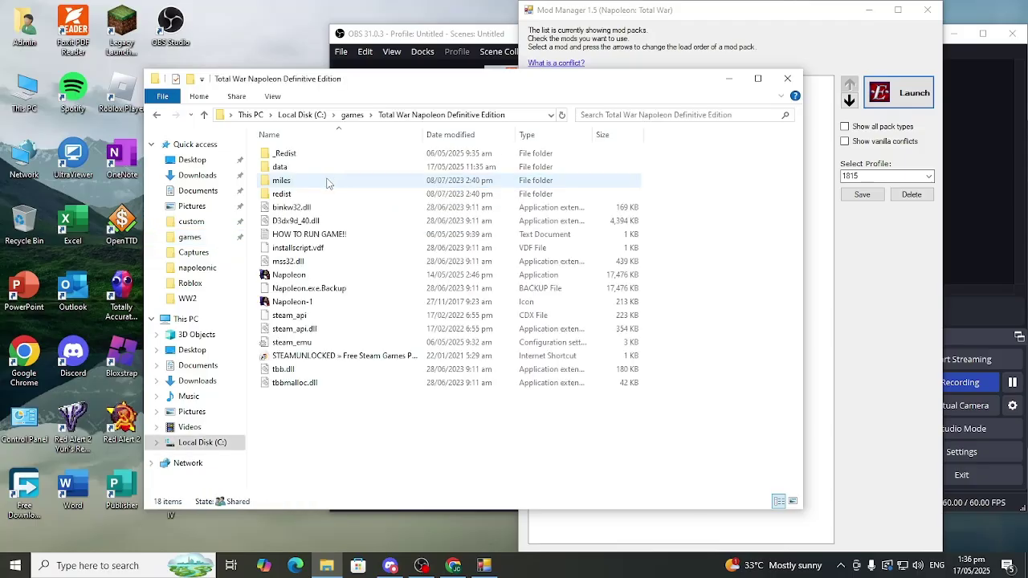
pyautogui.doubleClick(297, 172)
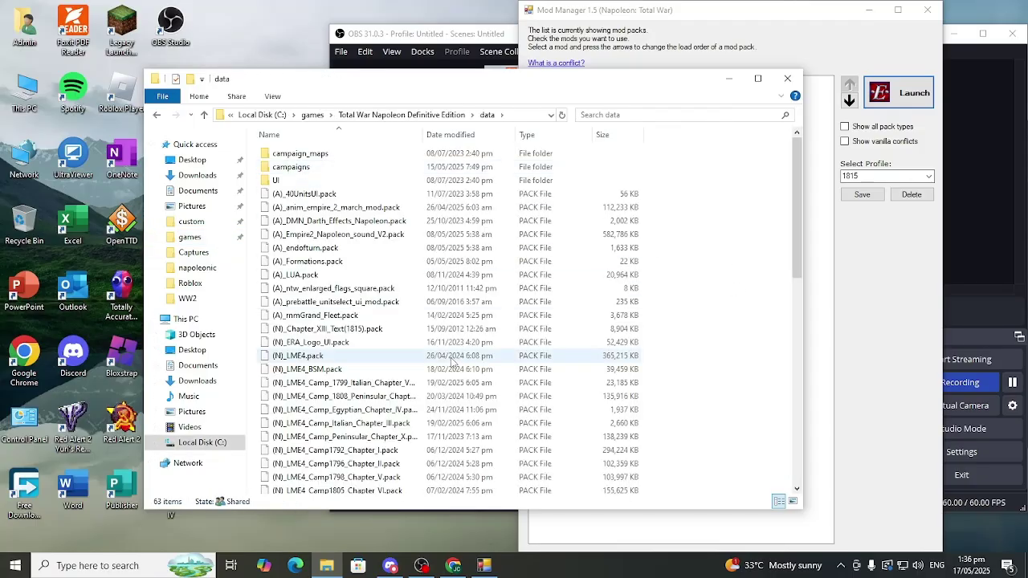
pyautogui.hotkey('ctrl', 'v')
pyautogui.click(402, 198)
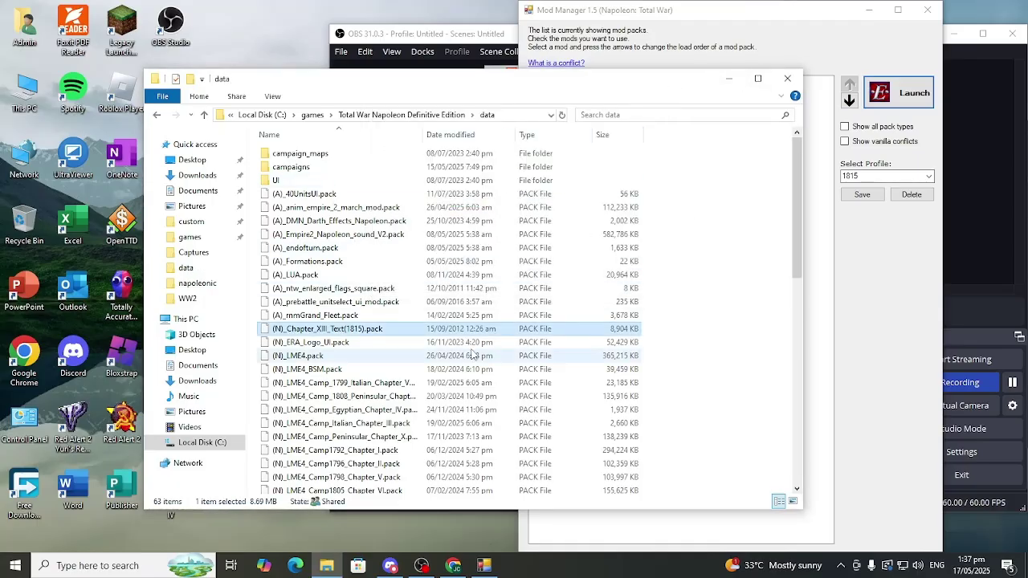
# Launch Napoleon: Total War from Mod Manager with the 1815 profile packs, using the desktop shortcut.
pyautogui.click(728, 79)
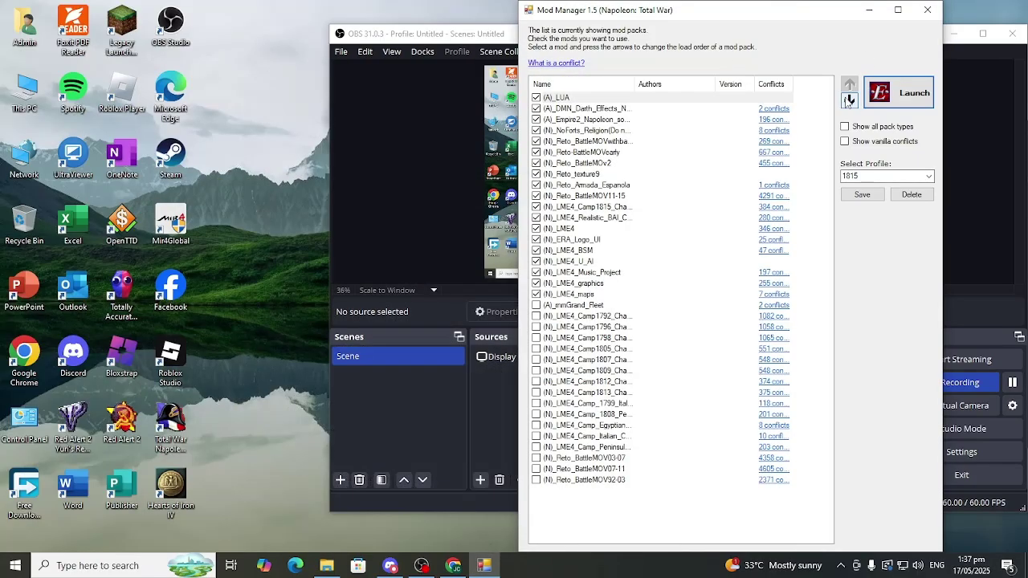
pyautogui.click(890, 105)
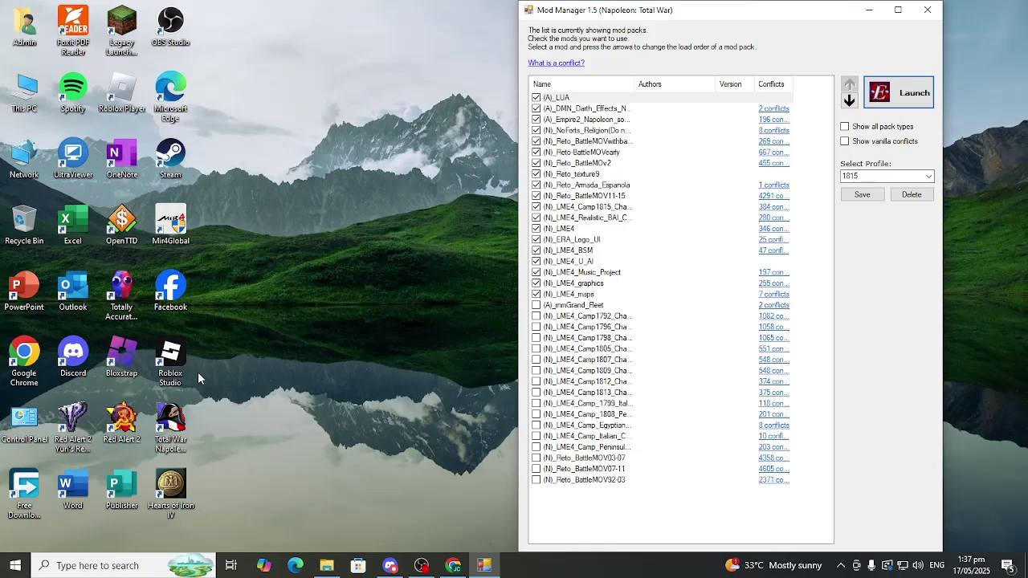
pyautogui.doubleClick(171, 426)
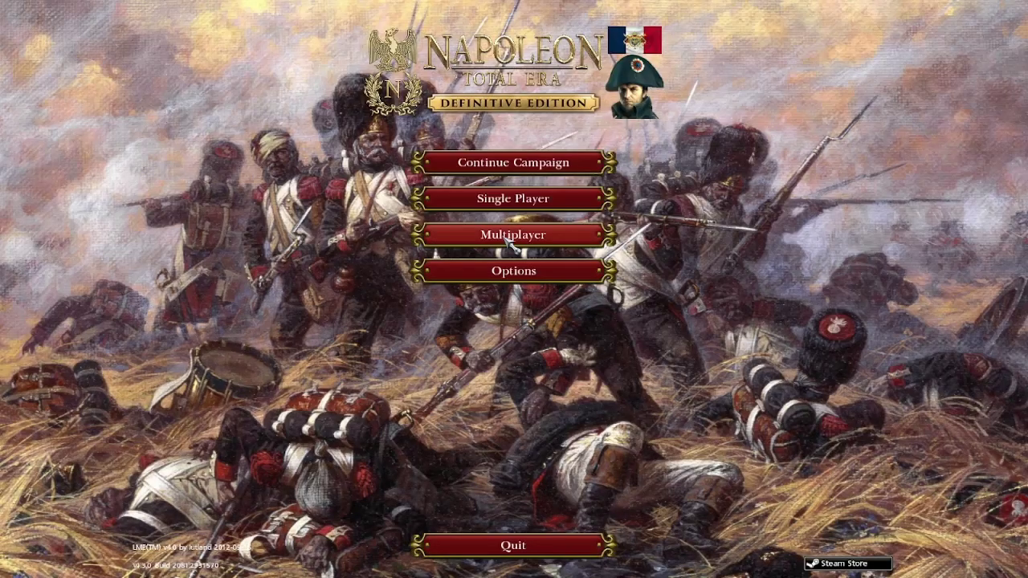
# Open Single Player > LME 1815 European Campaign and preview France, Ottomans, Spain, Sweden and another nation.
pyautogui.click(482, 199)
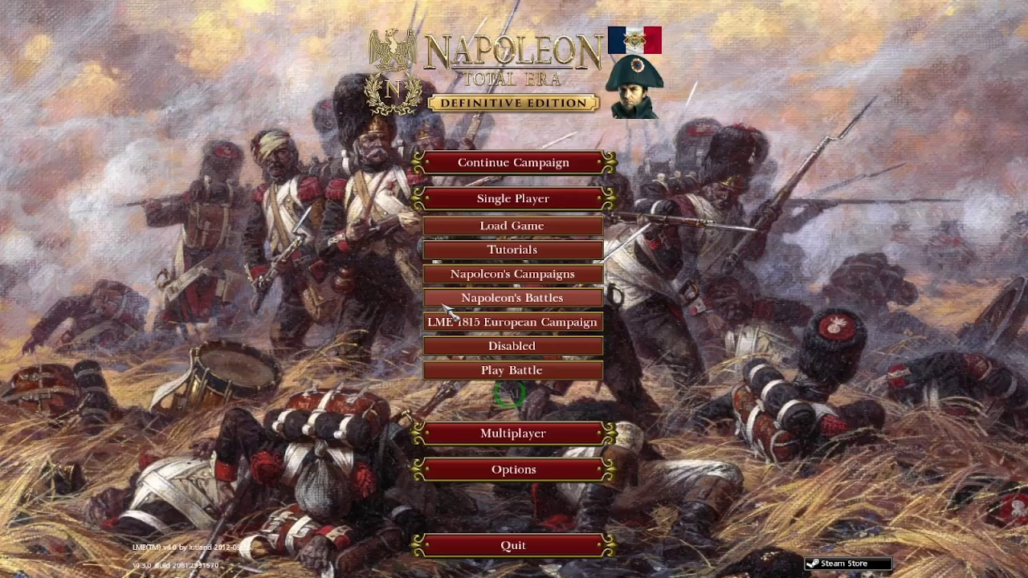
pyautogui.click(530, 324)
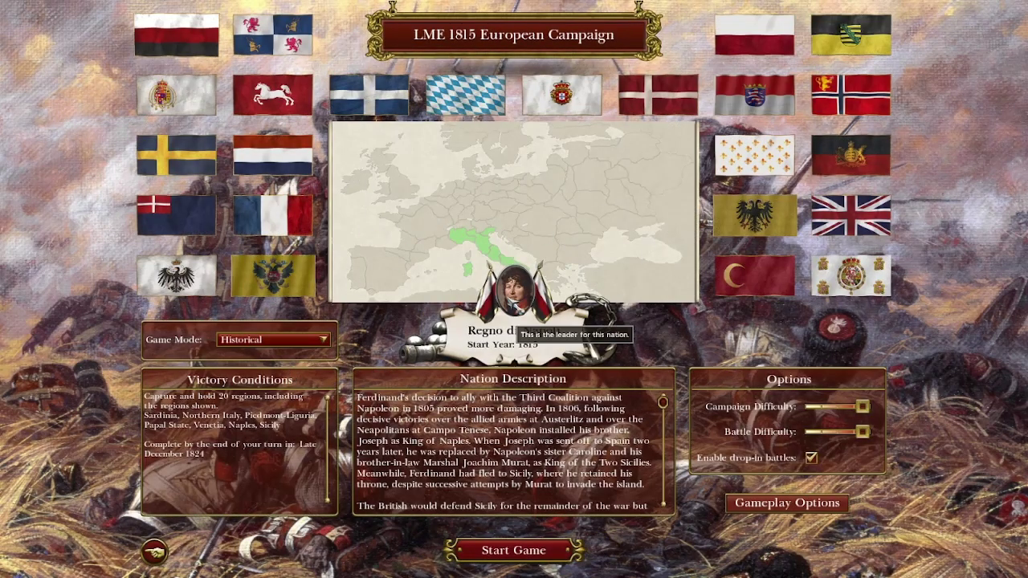
pyautogui.click(271, 227)
pyautogui.click(751, 275)
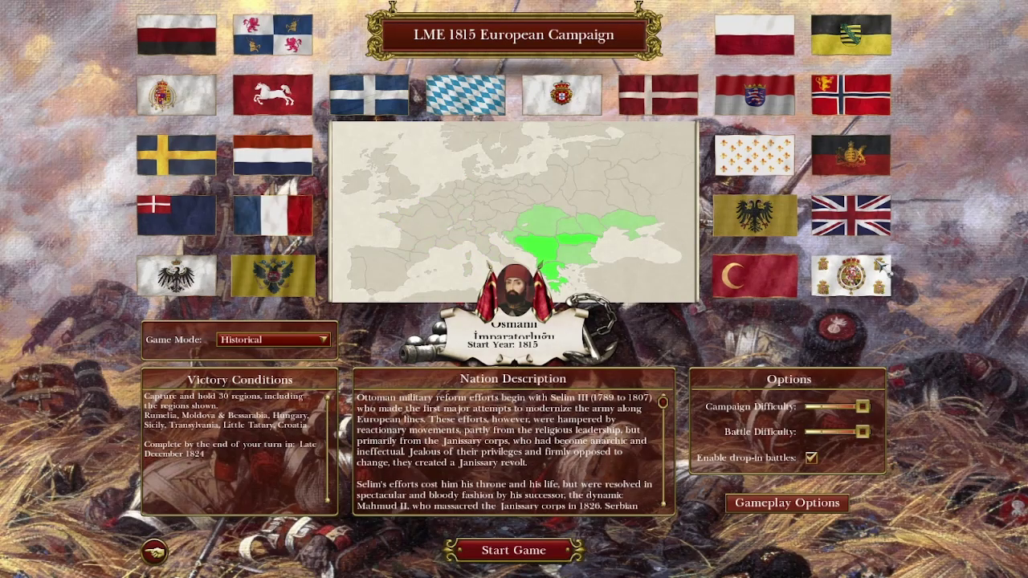
pyautogui.click(854, 270)
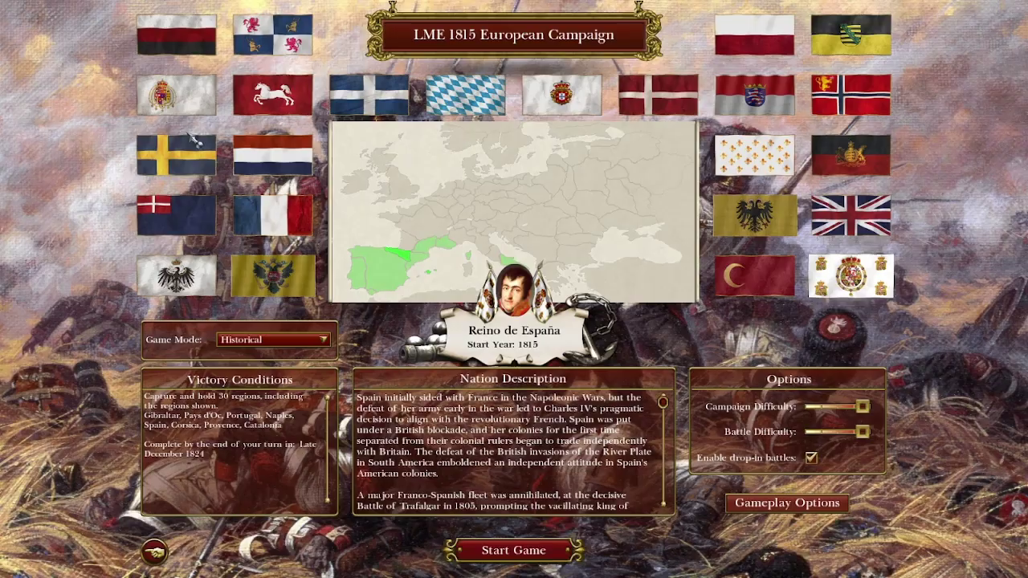
pyautogui.click(177, 155)
pyautogui.click(177, 95)
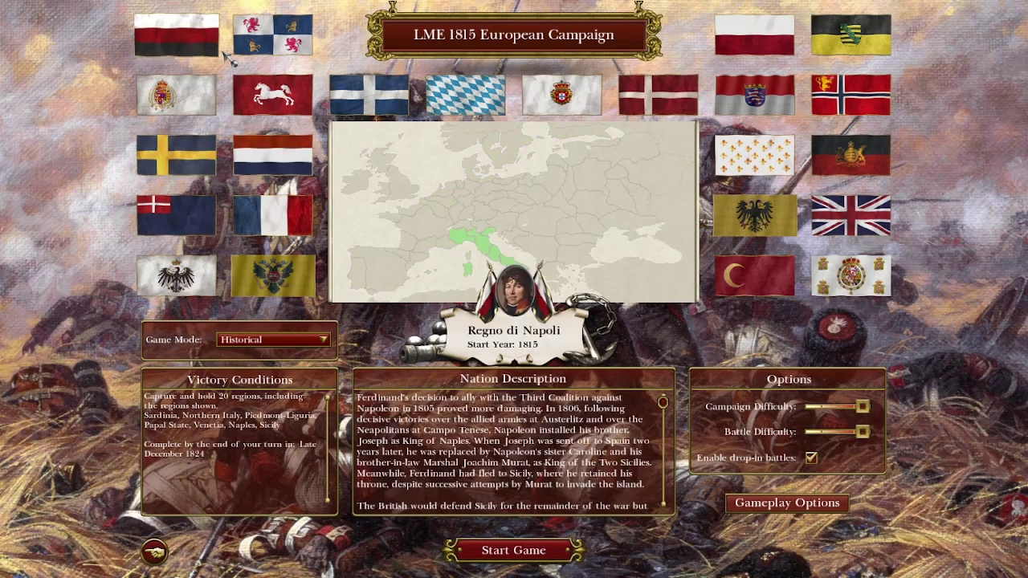